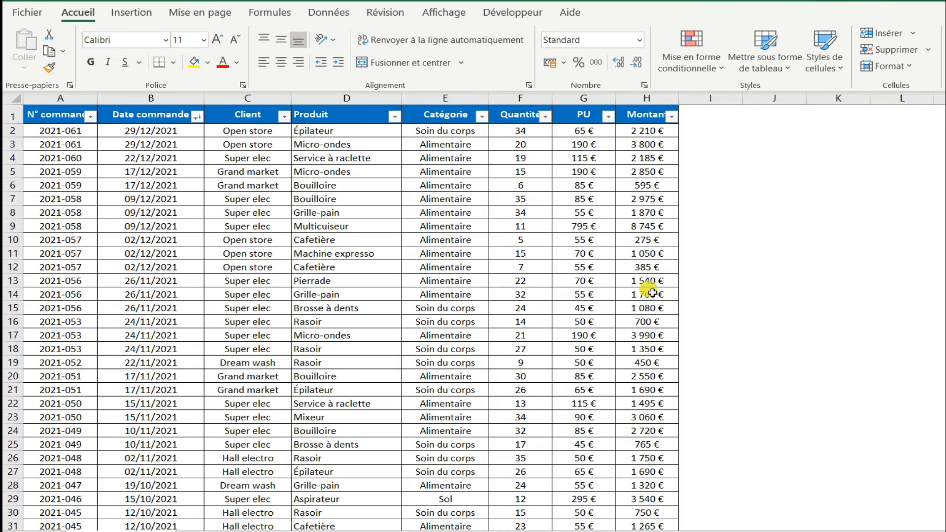
Create a pivot table on a new worksheet from the order data in 'Détails commandes'!$A$1:$H$433
click(498, 269)
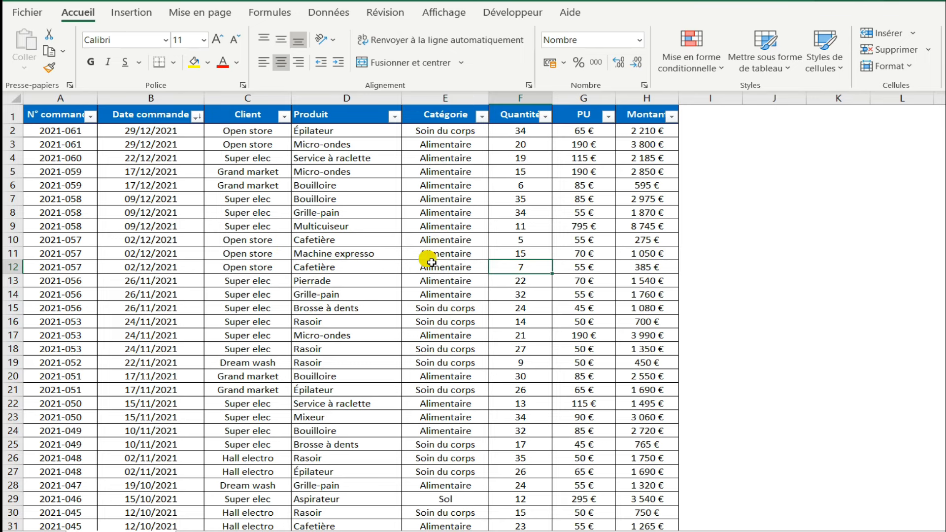
click(299, 214)
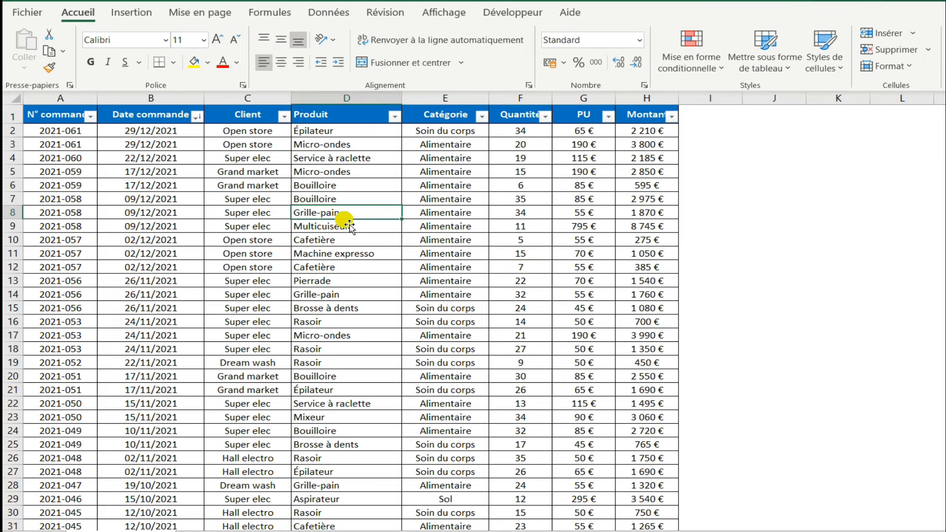
click(121, 18)
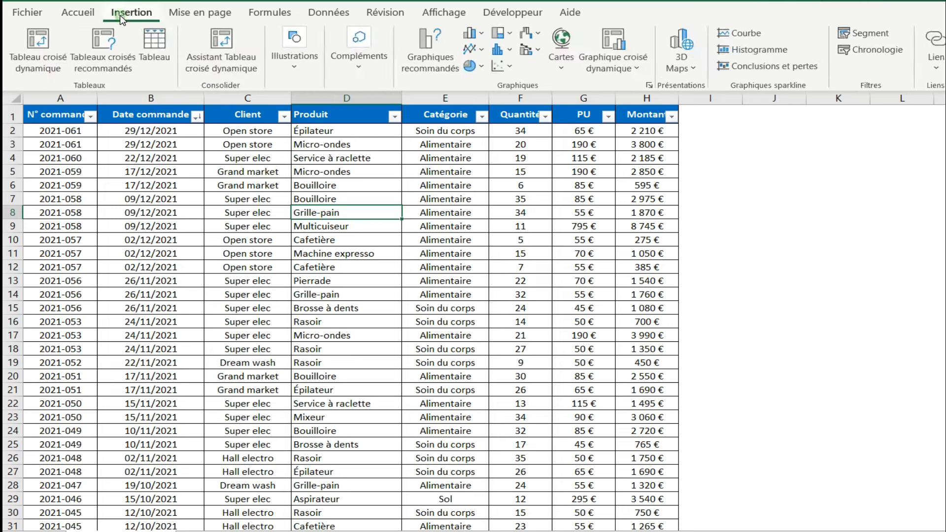
click(115, 44)
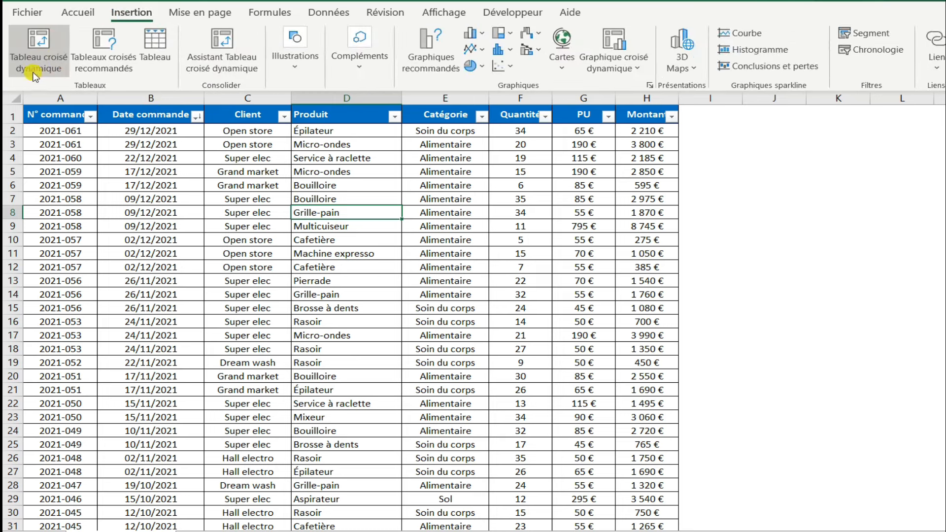
click(27, 53)
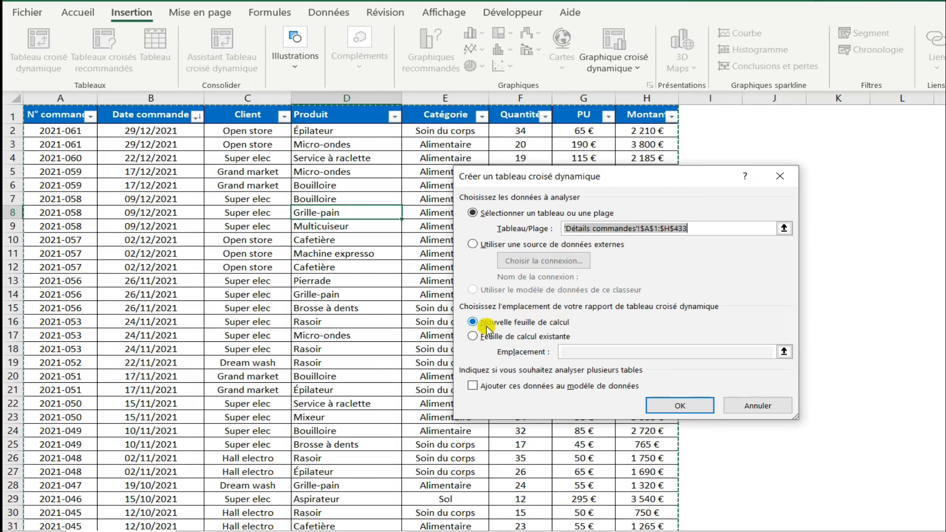
click(681, 406)
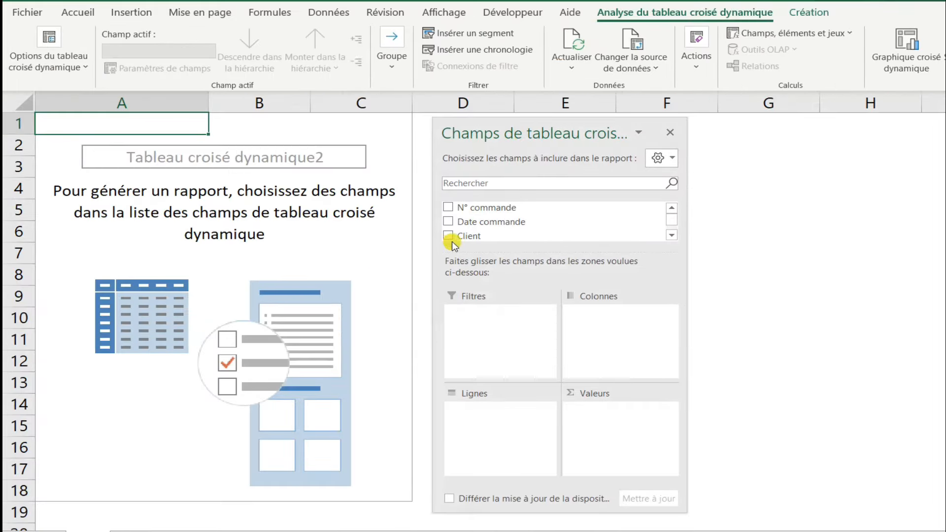
Add the Date commande field to the pivot table rows and expand 2019 and its Trimestre1 down to the months
click(448, 221)
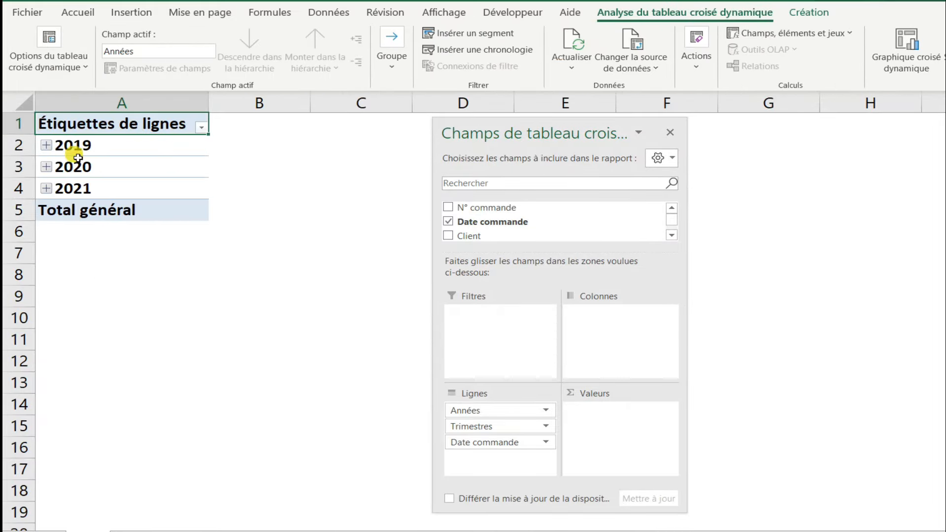
click(46, 145)
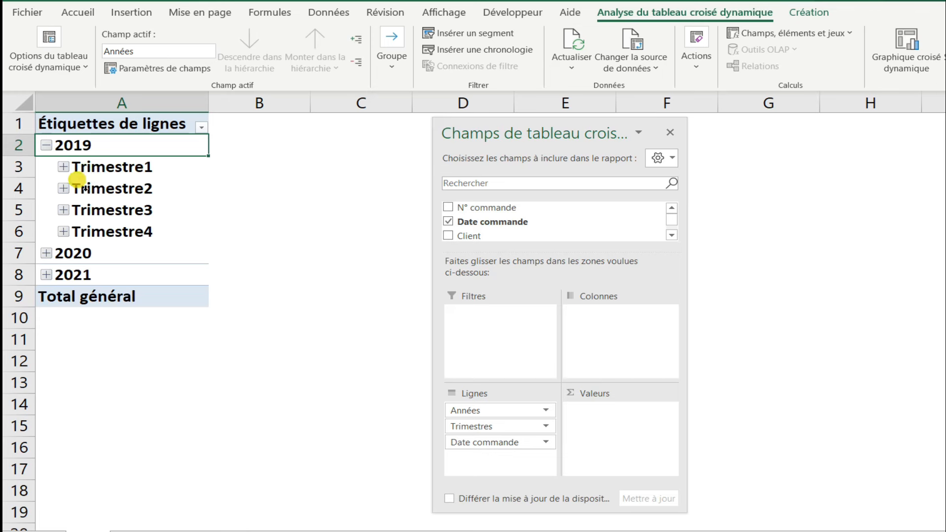
click(63, 167)
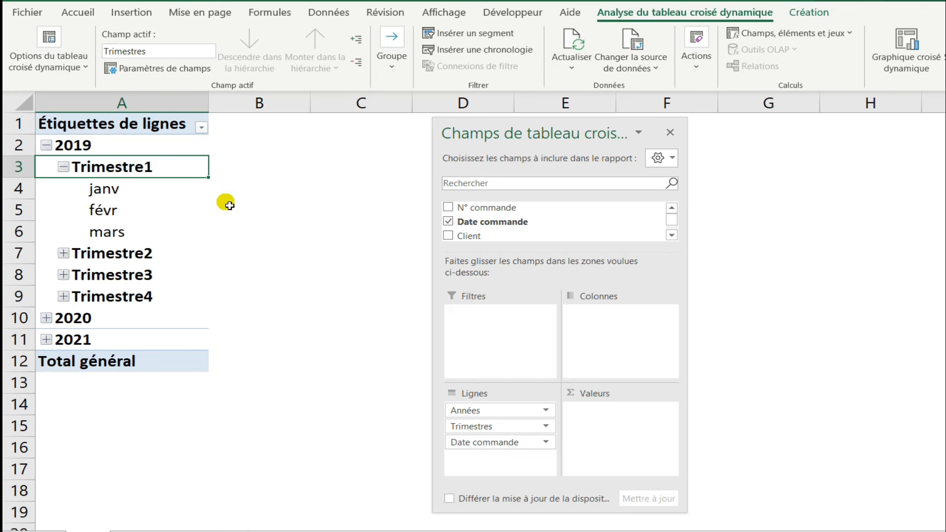
Group the Date commande field by Jours in addition to Mois, Trimestres and Années
click(132, 194)
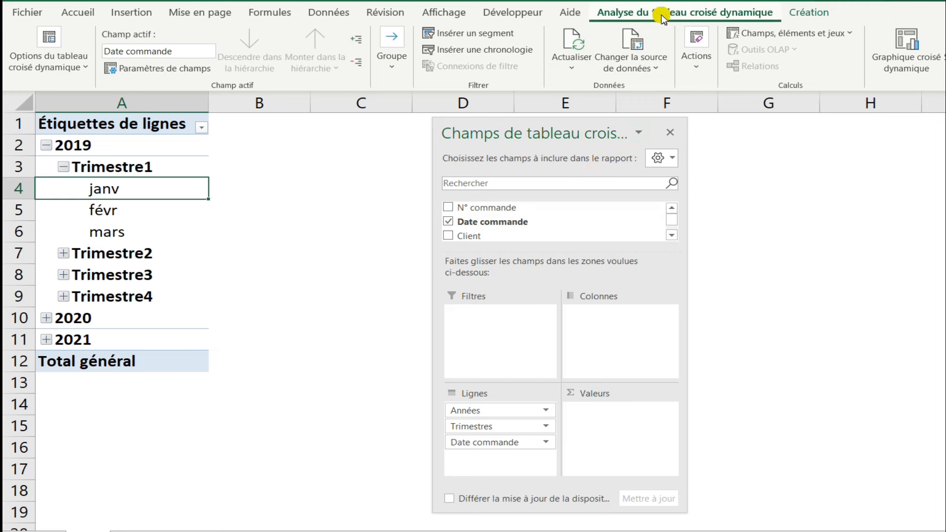
click(376, 77)
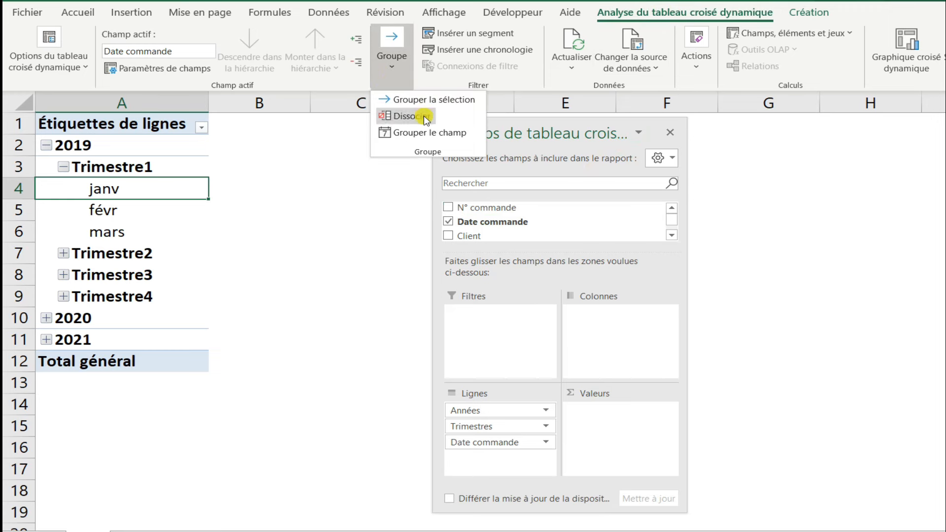
click(419, 132)
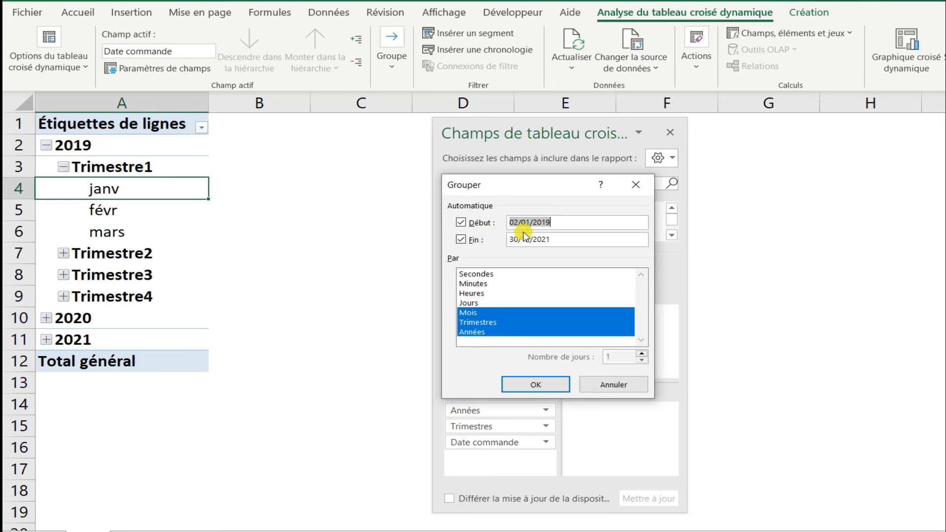
drag(526, 189, 277, 194)
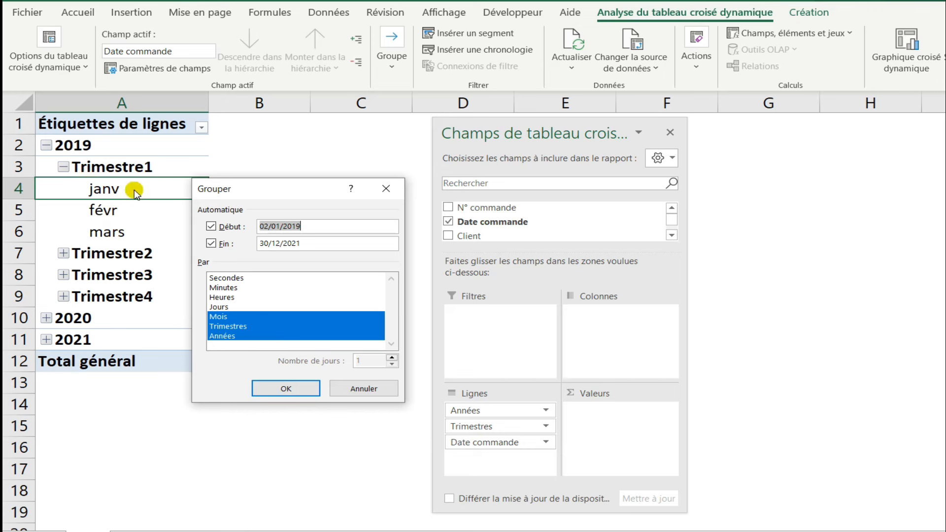
click(241, 306)
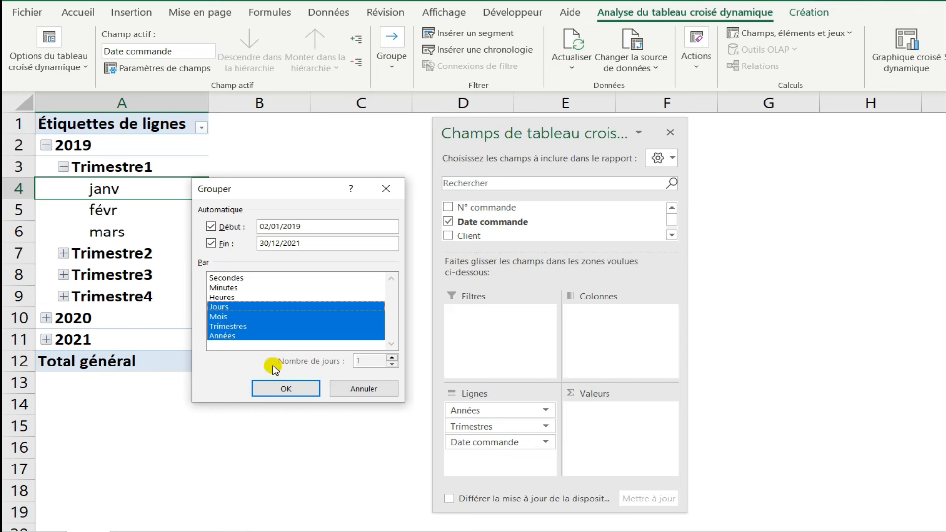
click(286, 389)
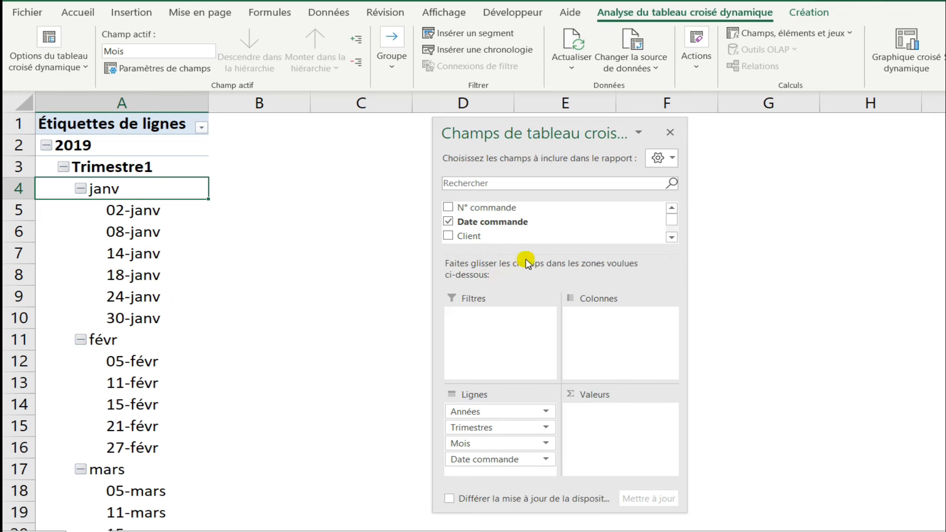
Enlarge the list of available pivot fields and remove Date commande from the report, keeping years, quarters and months
drag(531, 259, 531, 289)
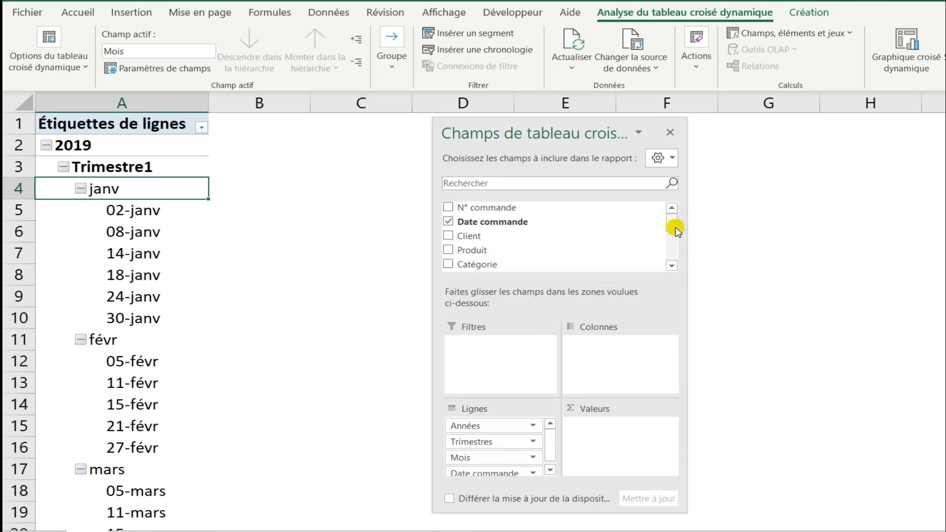
drag(679, 232, 672, 253)
click(482, 264)
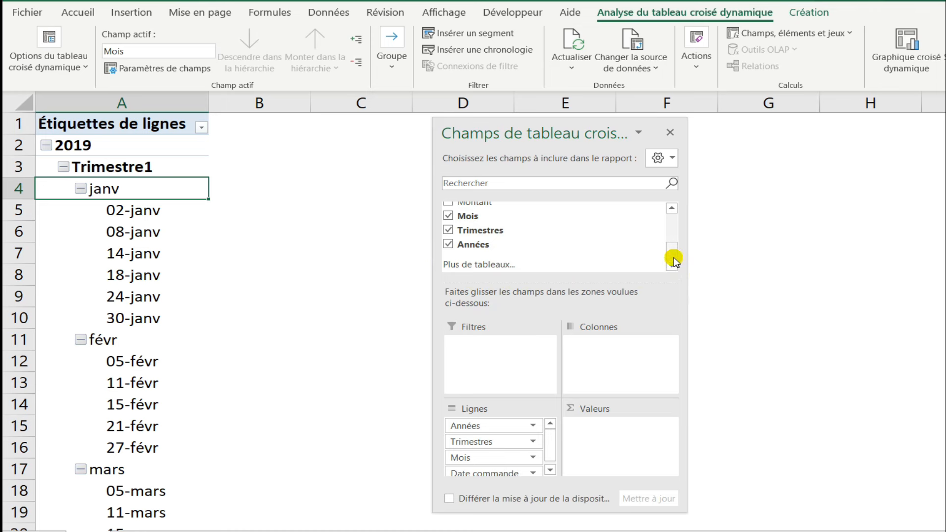
drag(676, 257, 675, 221)
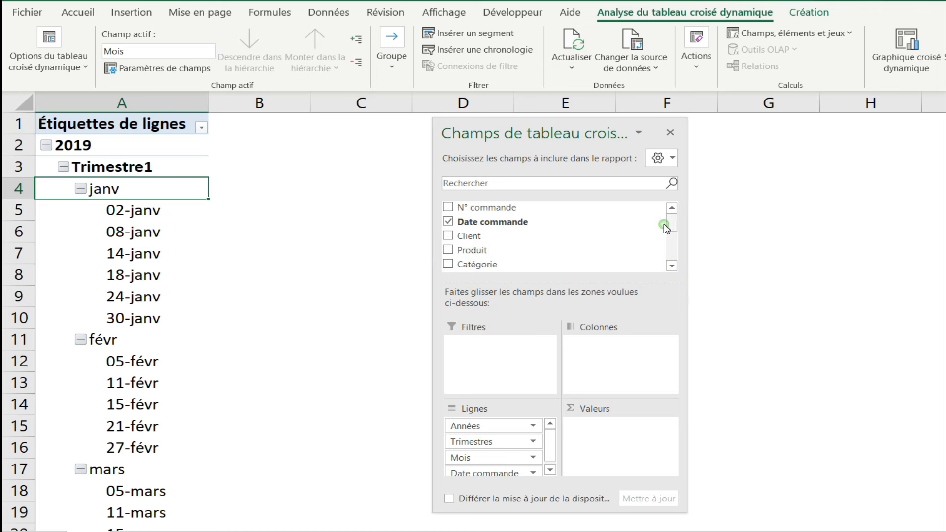
click(450, 221)
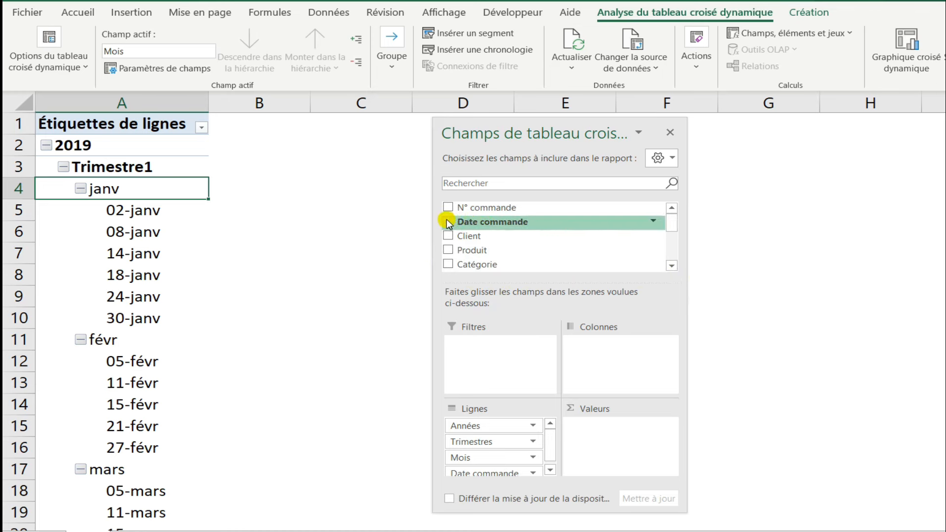
click(448, 221)
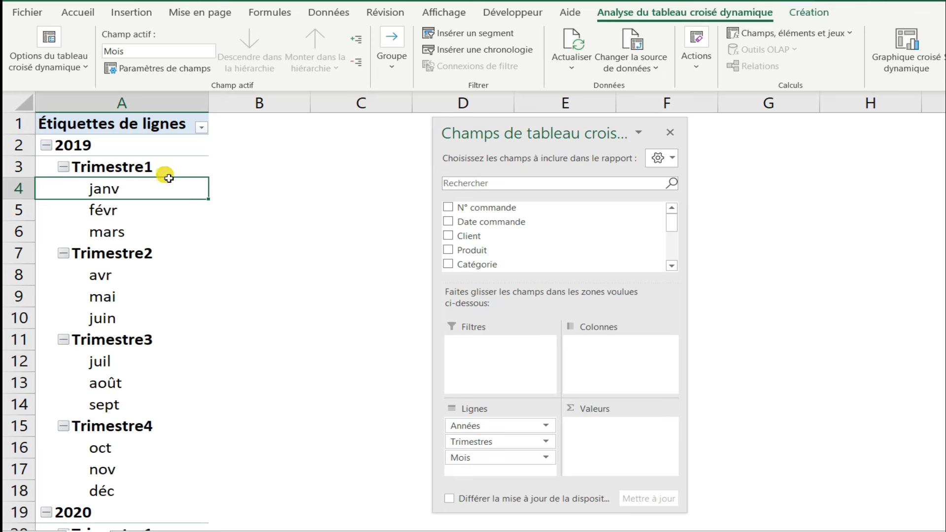
Collapse and re-expand Trimestre1 of 2019, and do the same with the year 2019
key(Up)
key(Up)
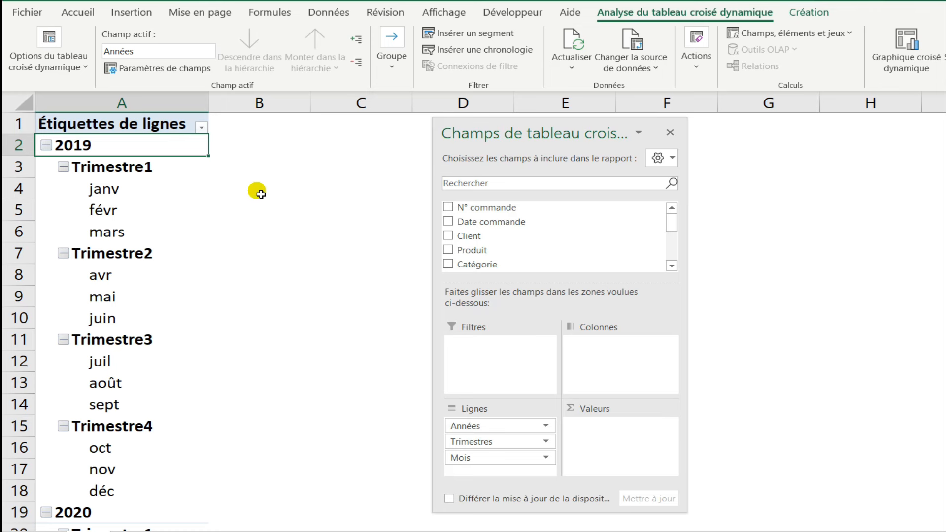
click(63, 167)
click(63, 168)
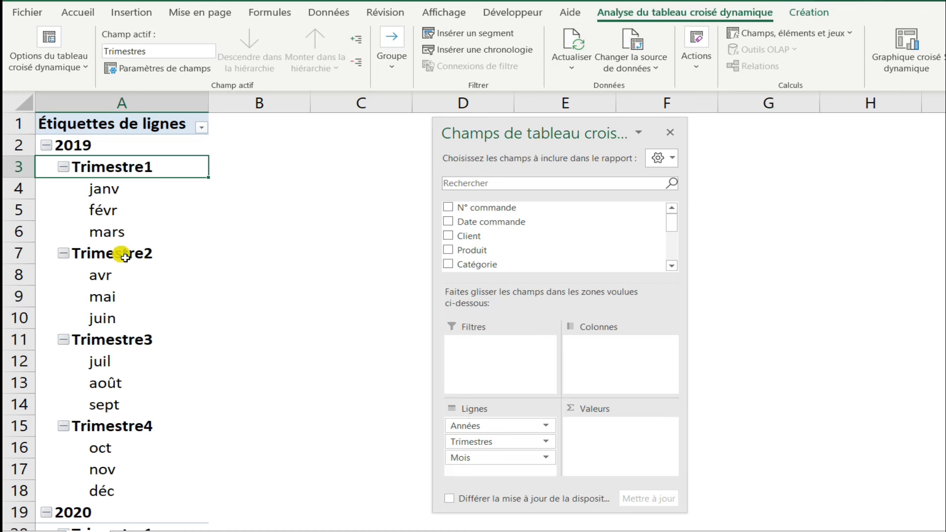
click(46, 145)
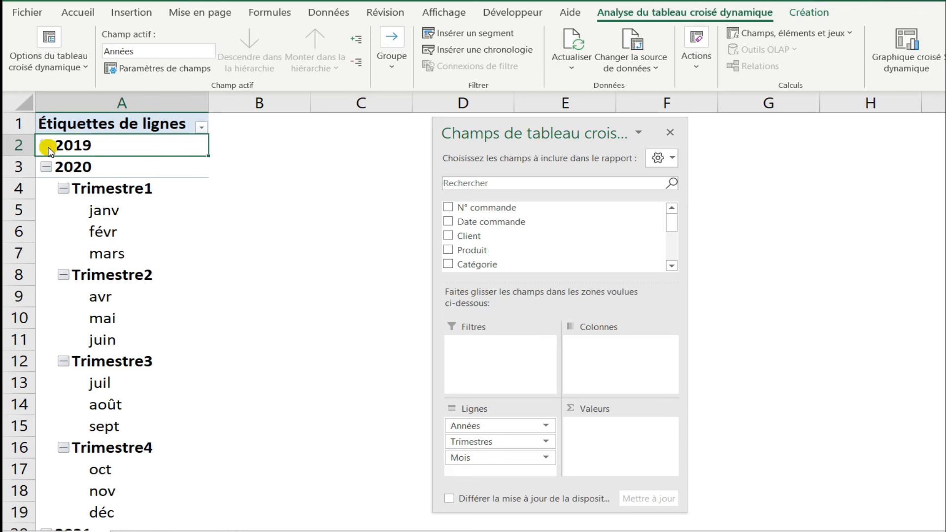
click(47, 146)
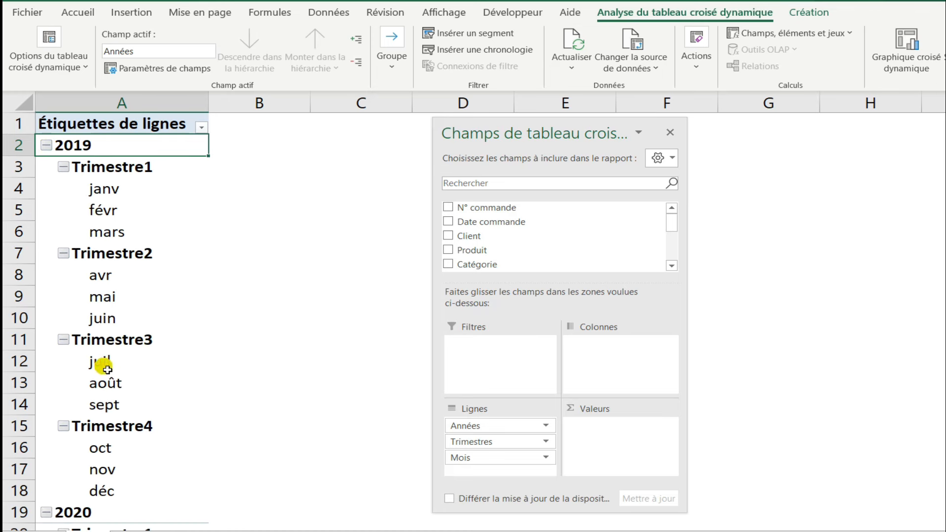
Collapse Trimestre1, expand the entire Trimestres field, and collapse the whole field so the months are hidden under every quarter
click(63, 167)
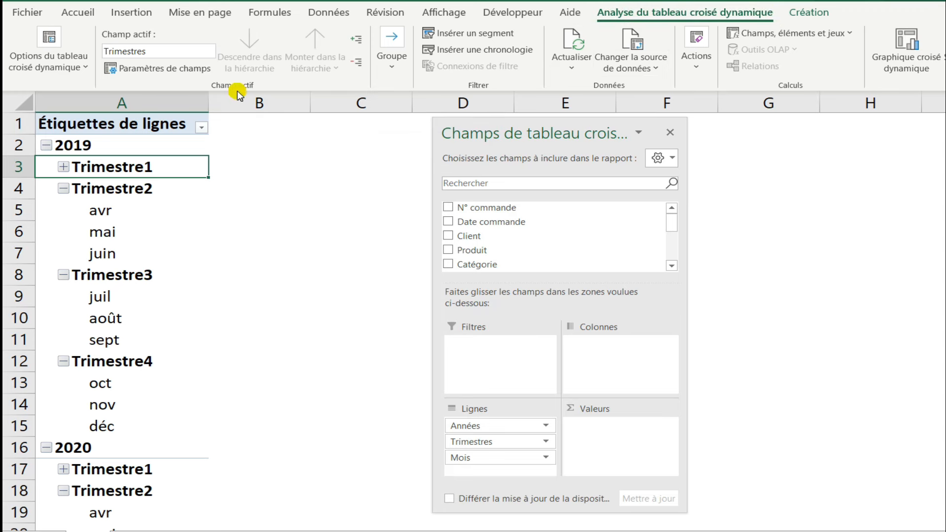
click(359, 41)
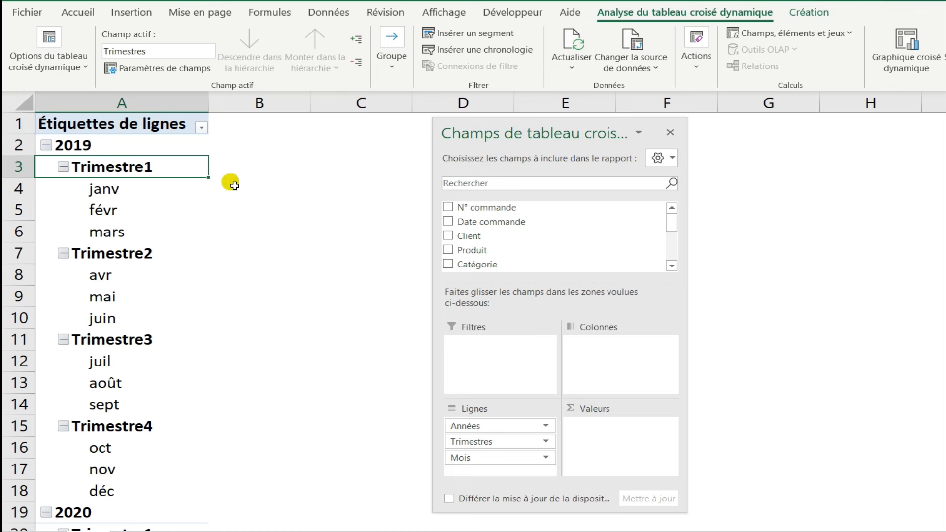
click(358, 61)
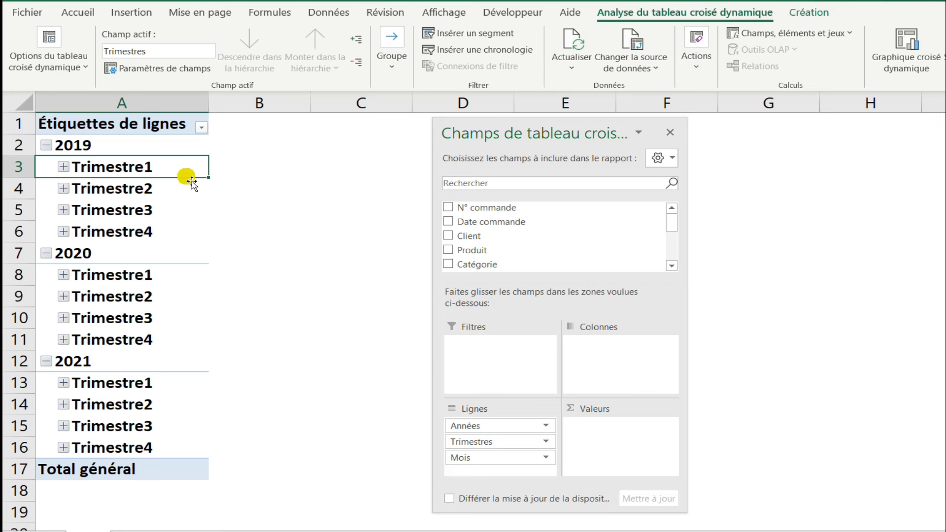
Collapse the entire Années field to the years only and expand it again to the quarters
click(148, 149)
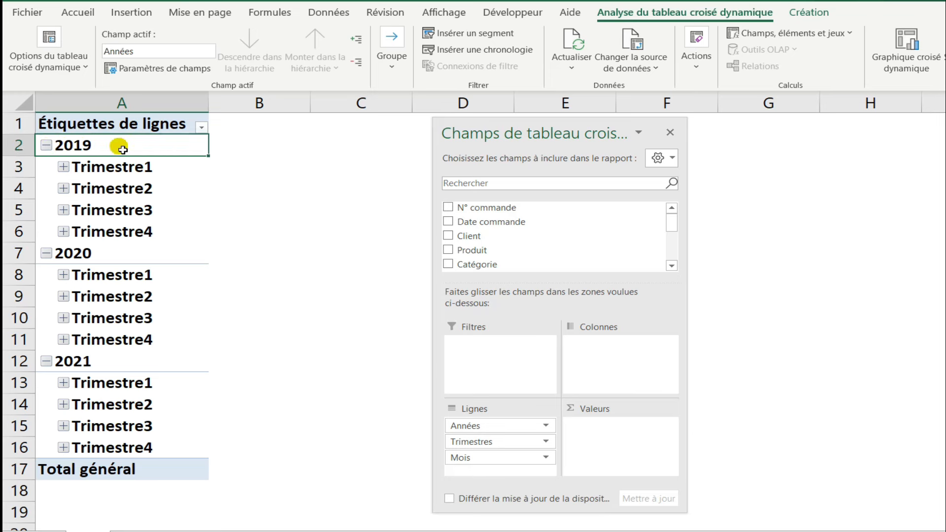
click(357, 66)
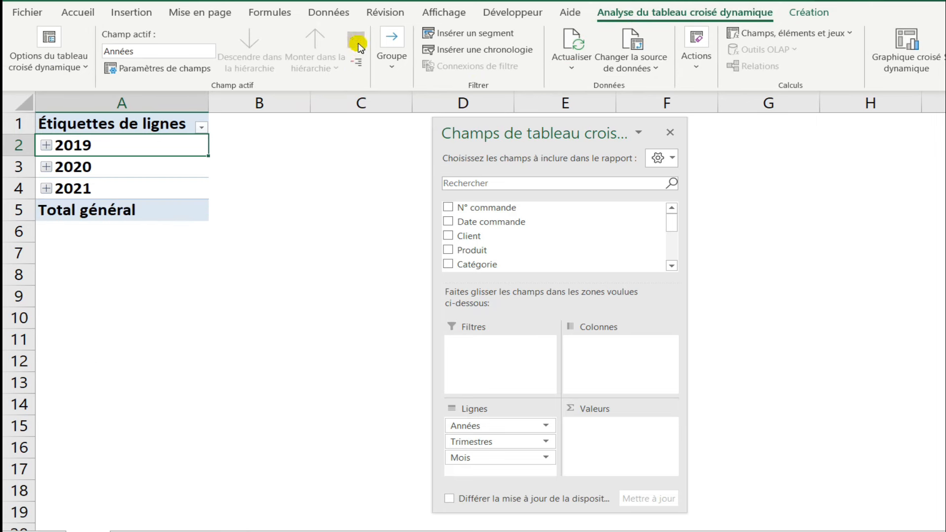
click(358, 45)
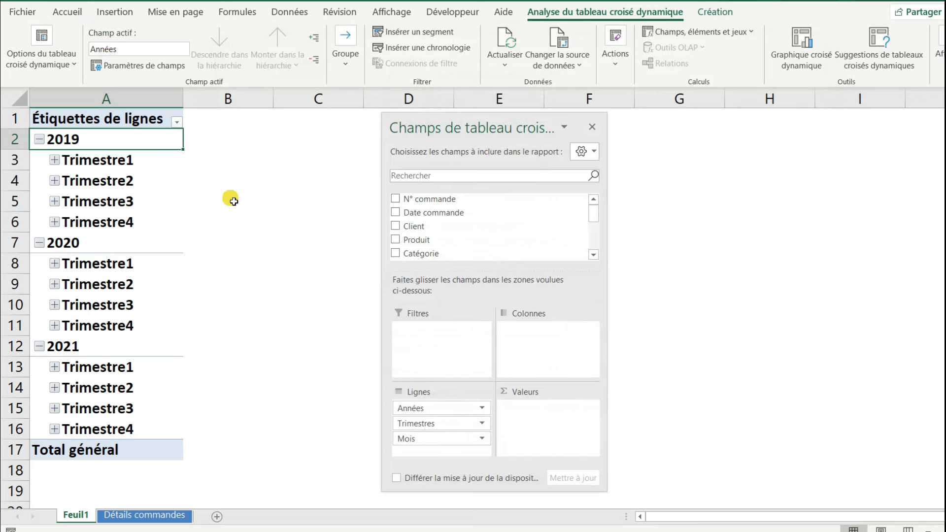
Disable automatic grouping of Date/Heure columns in pivot tables in the Excel data options
click(20, 10)
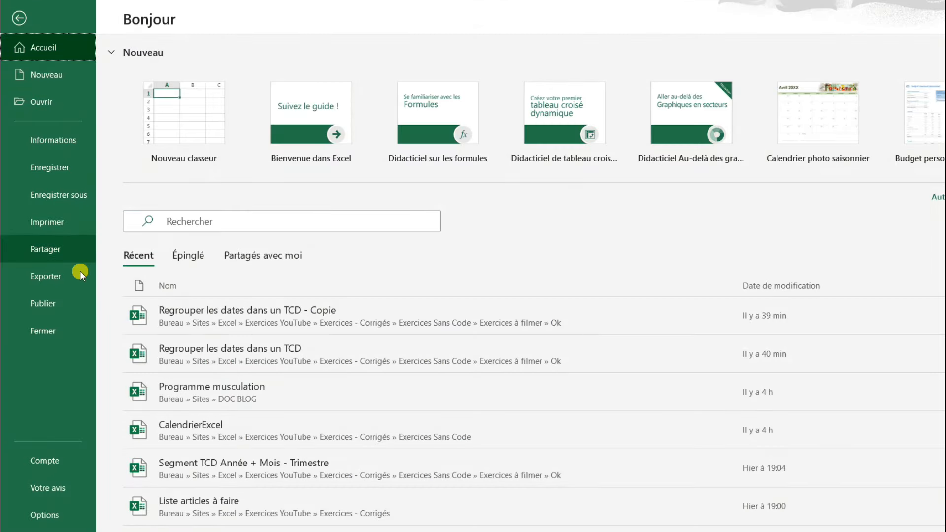
click(56, 513)
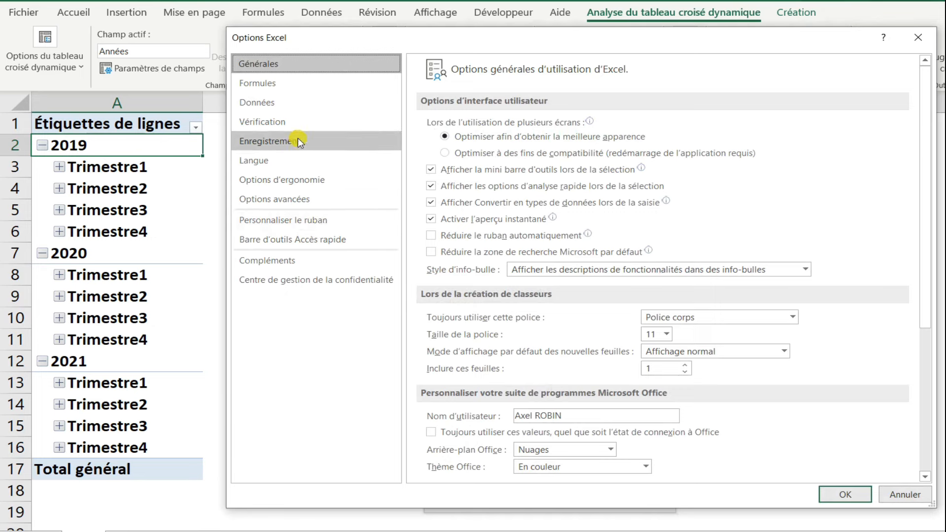
click(261, 103)
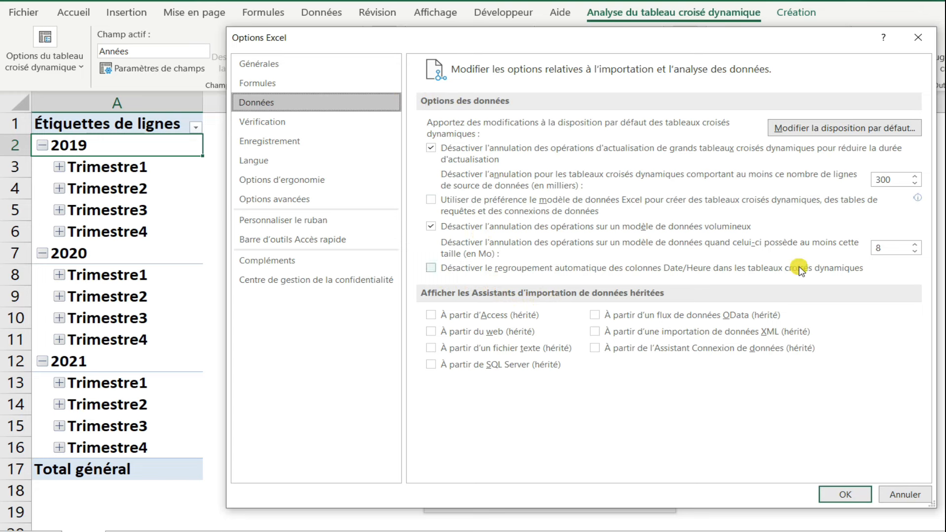
click(431, 268)
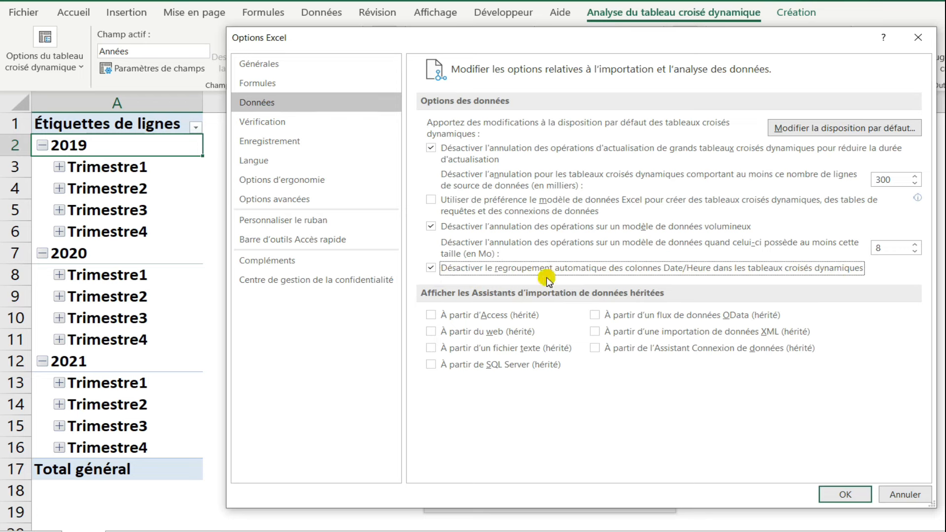
click(846, 496)
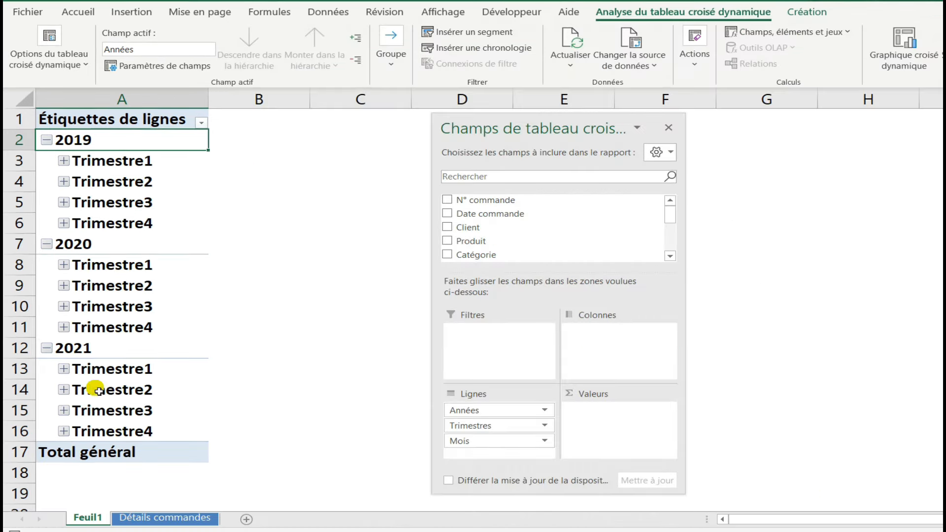
Create another pivot table on a new worksheet from the Détails commandes data and add Date commande to its rows
click(194, 517)
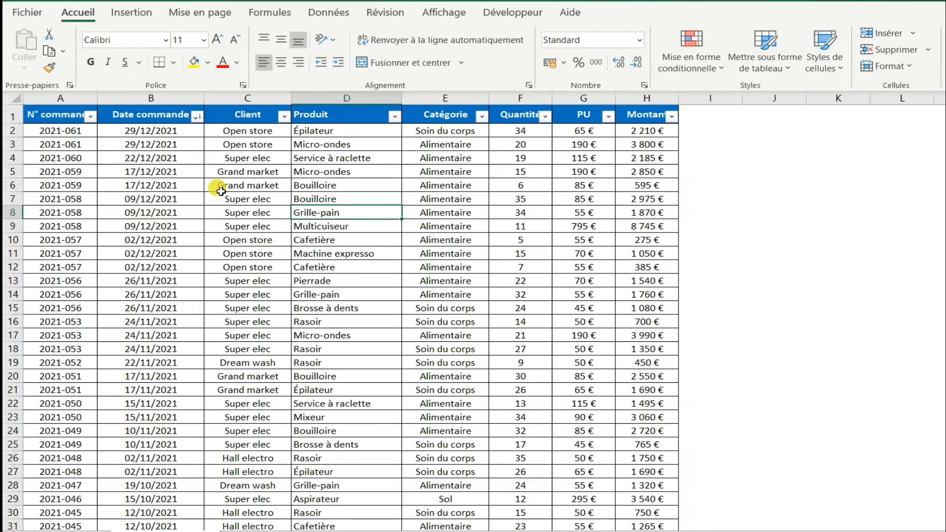
click(130, 14)
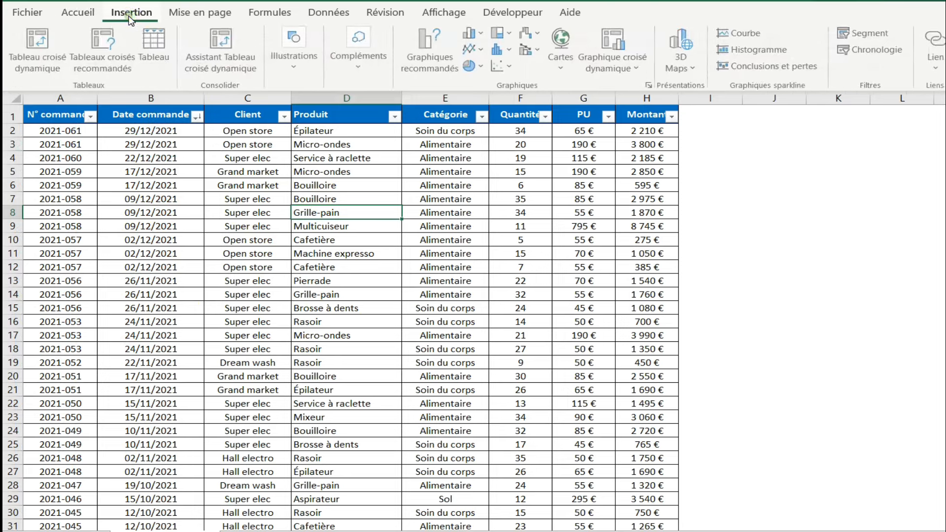
click(34, 60)
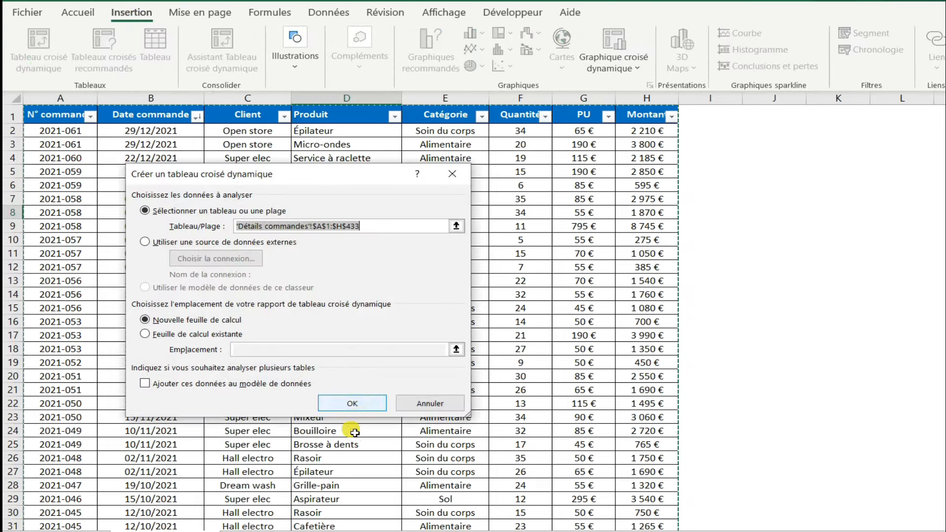
click(351, 403)
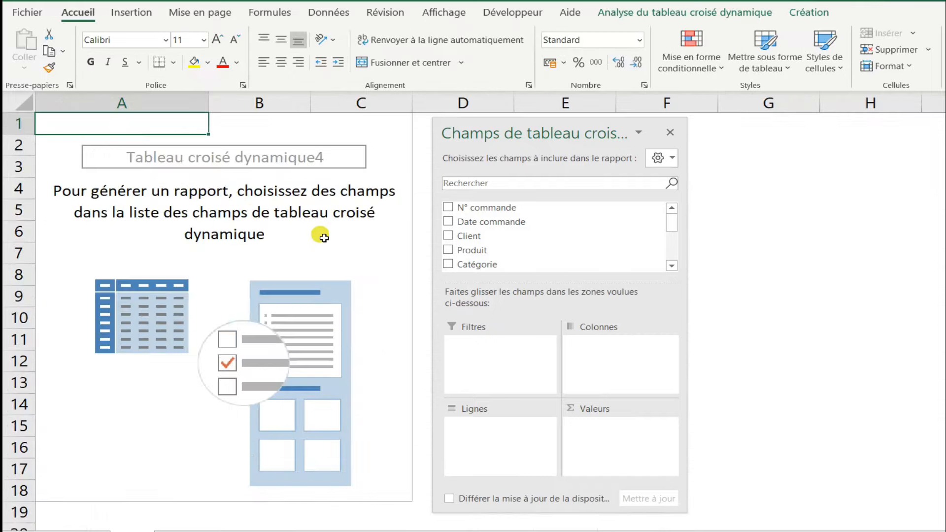
click(448, 222)
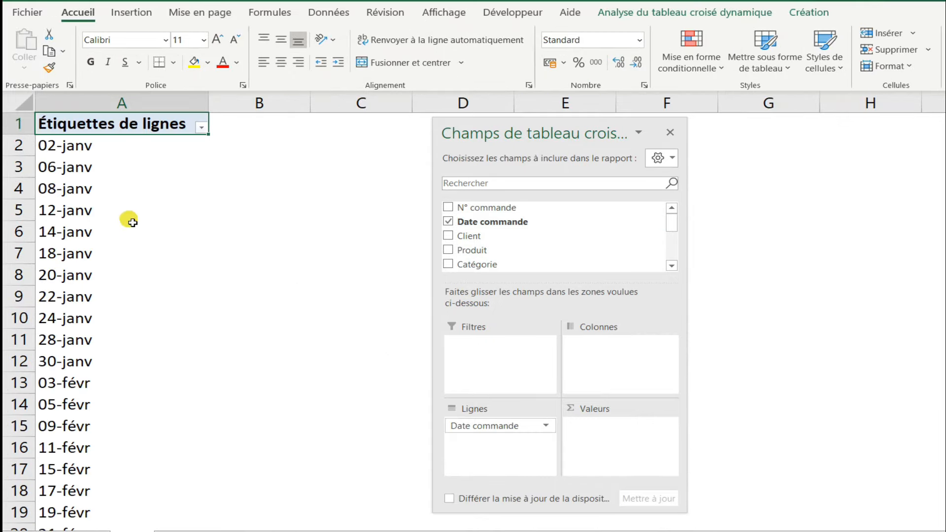